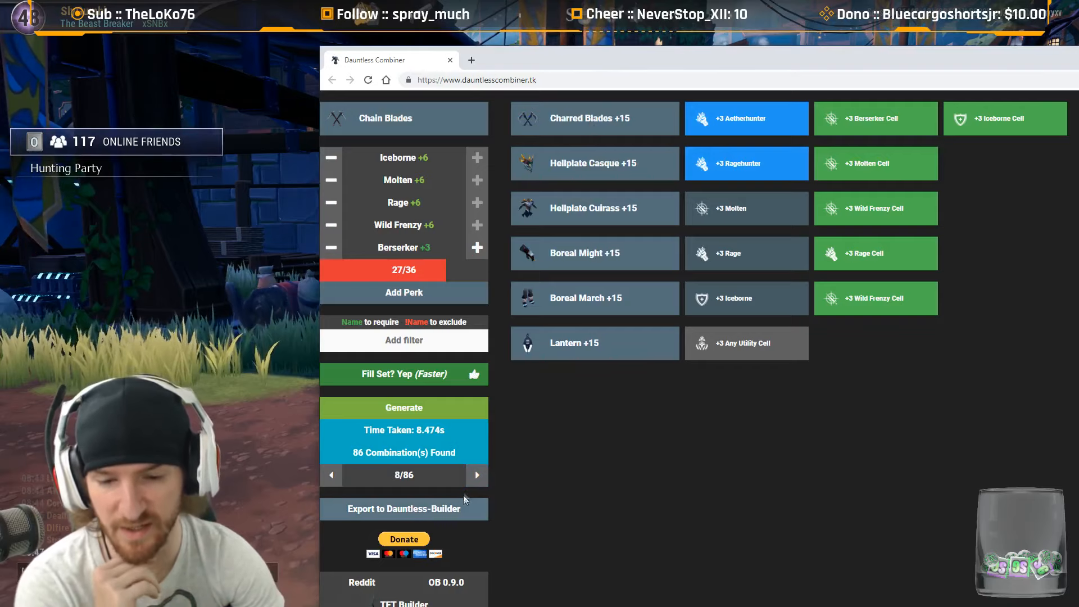
- Page forward through the generated Chain Blades combinations to compare their weapons, armour and cells
left_click(477, 475)
left_click(477, 475)
left_click(478, 475)
left_click(477, 475)
left_click(477, 475)
left_click(477, 475)
double_click(478, 475)
left_click(478, 475)
double_click(477, 475)
left_click(477, 475)
double_click(477, 475)
left_click(477, 475)
double_click(478, 475)
left_click(477, 475)
double_click(477, 475)
left_click(477, 475)
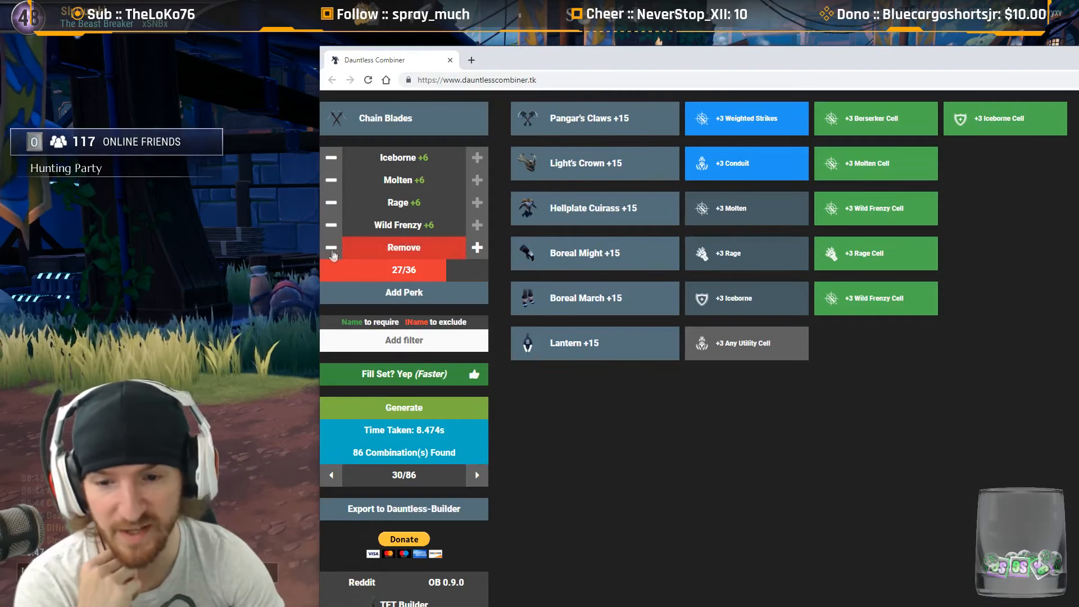
- Remove the Berserker perk, generate new combinations and stop the search early
left_click(332, 250)
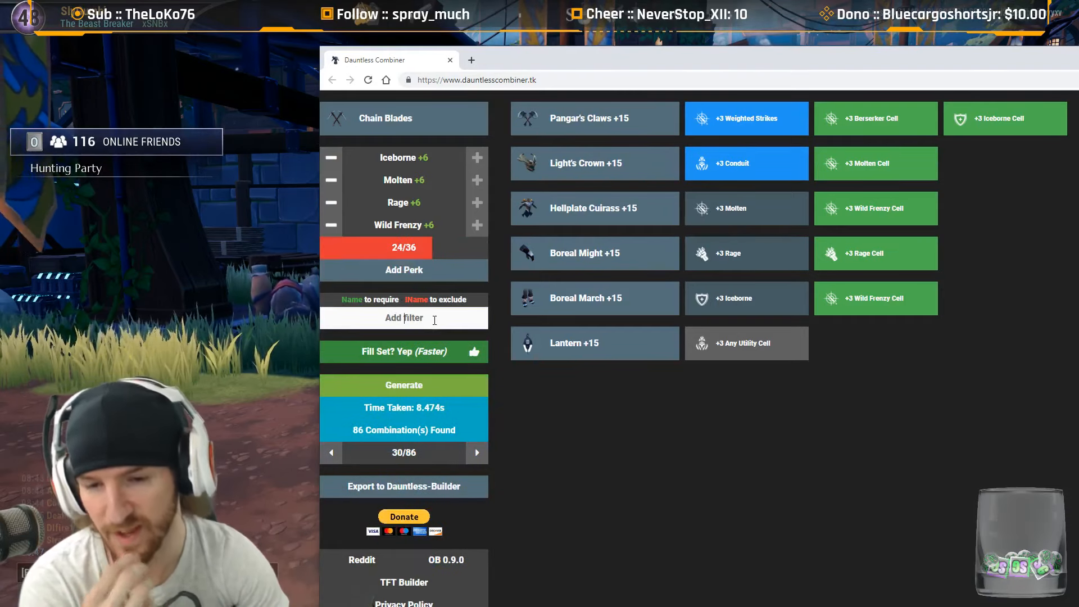
left_click(412, 385)
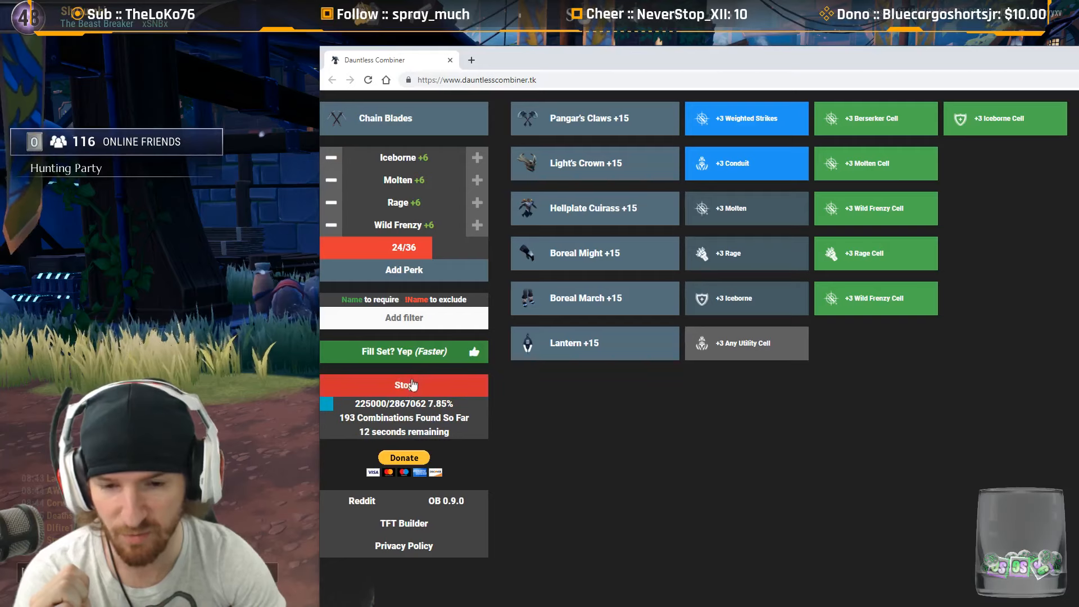
left_click(413, 385)
- Add the Conditioning mobility perk at +6 and generate the combinations again
left_click(404, 270)
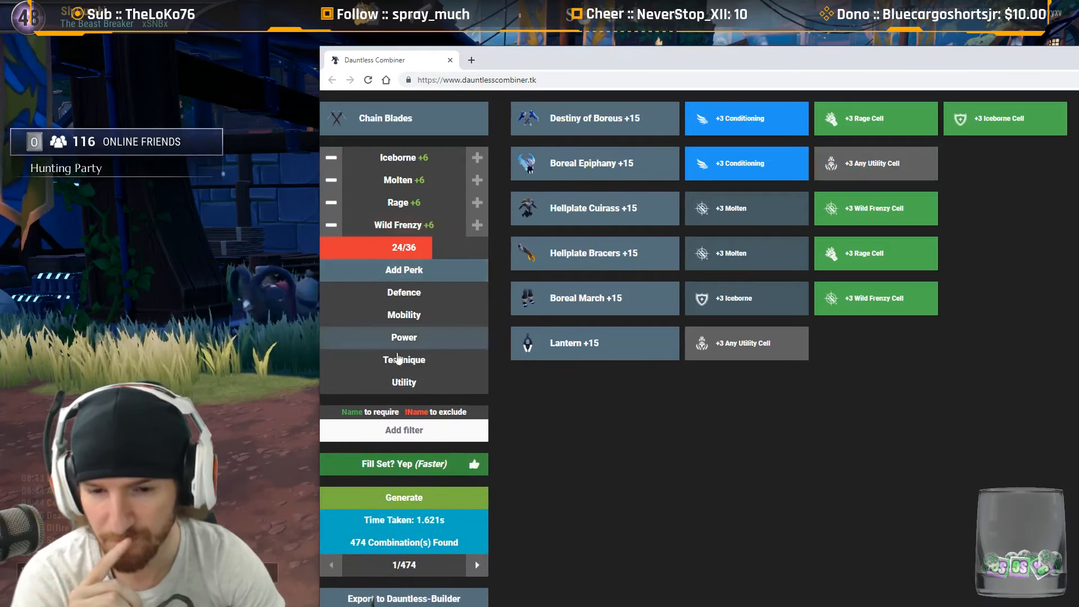
left_click(418, 316)
left_click(419, 321)
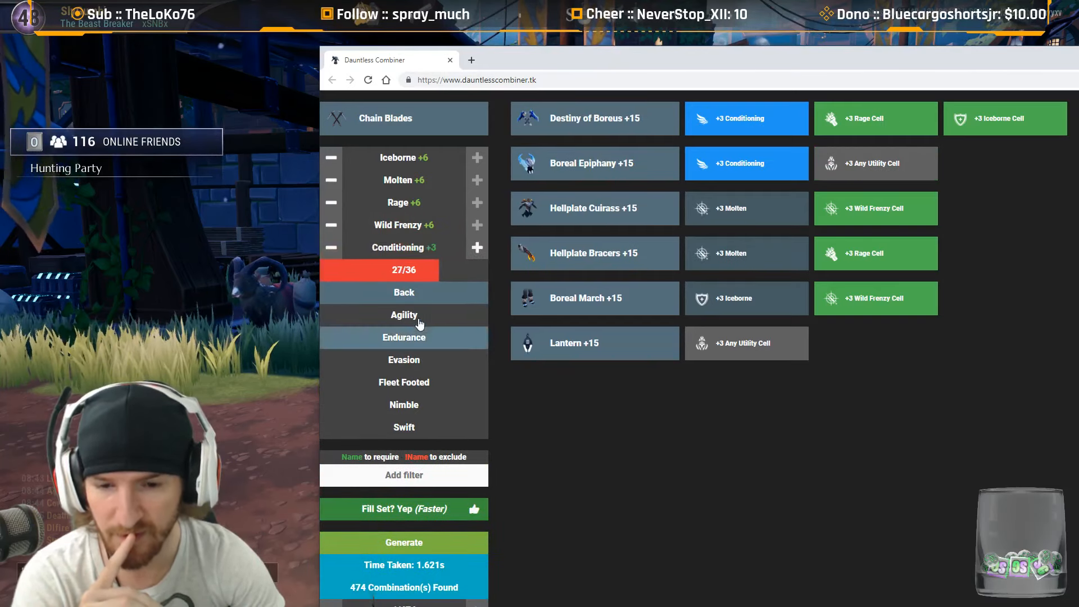
left_click(476, 248)
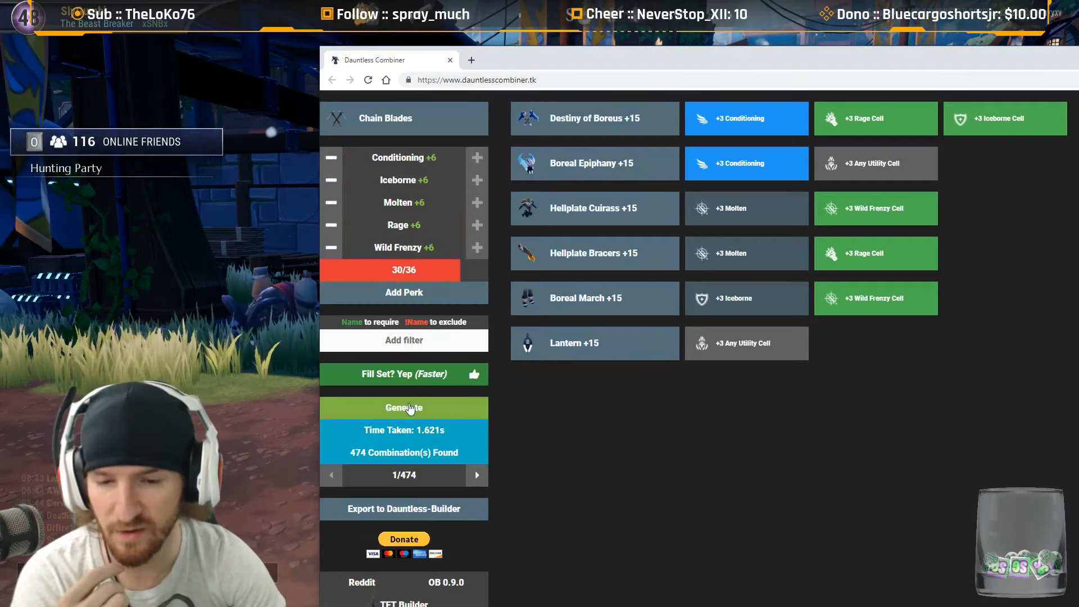
left_click(410, 409)
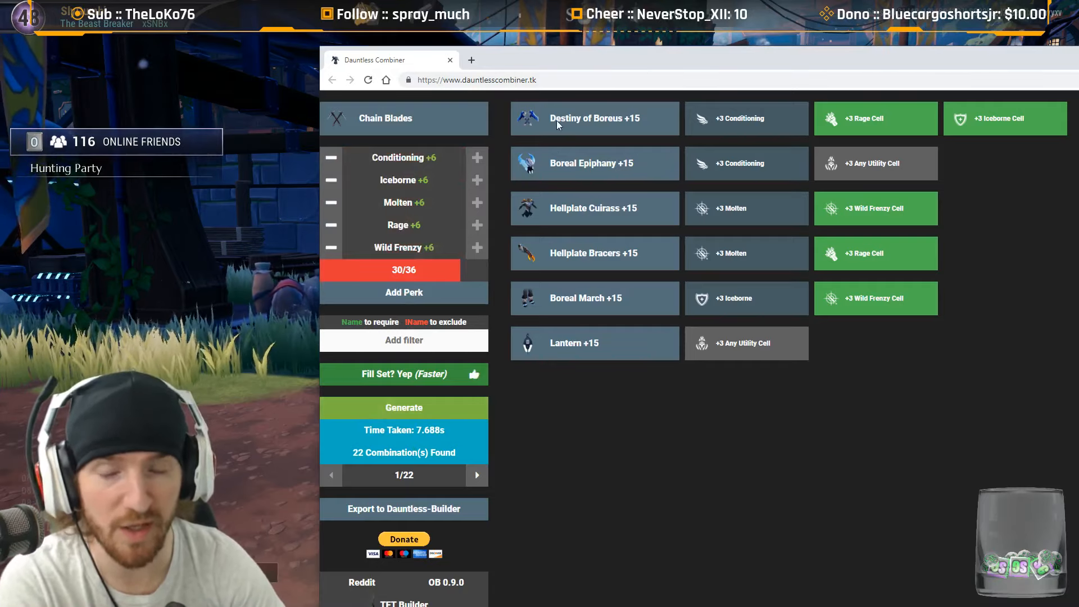
- Look through the combinations generated with Conditioning to the last one, comparing weapons, helmets and cells
left_click(476, 475)
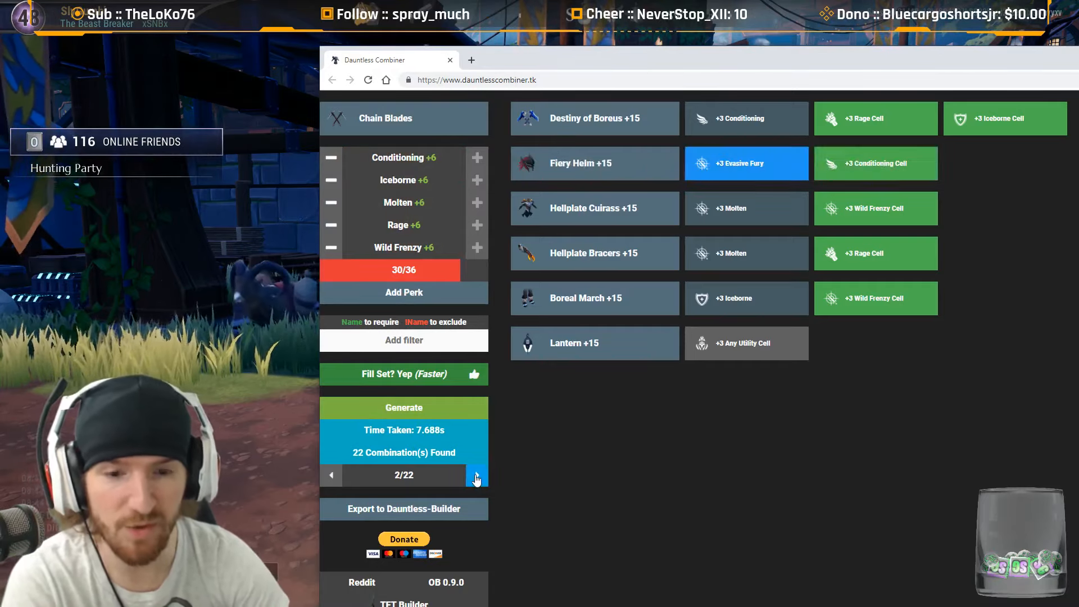
left_click(477, 477)
left_click(477, 477)
left_click(477, 477)
left_click(331, 479)
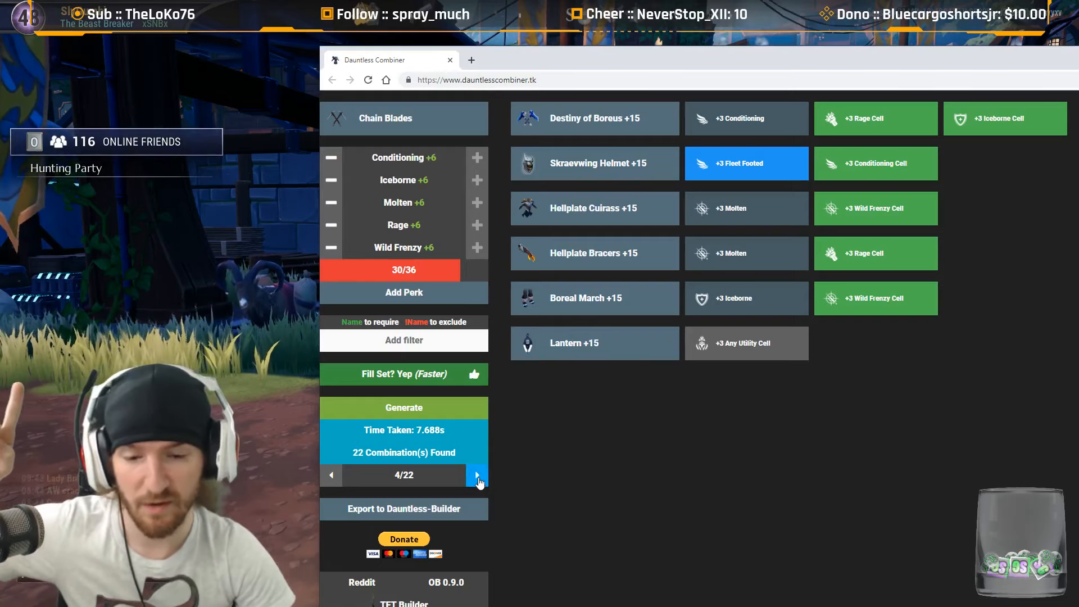
left_click(477, 476)
left_click(477, 476)
left_click(478, 477)
left_click(477, 477)
left_click(477, 476)
left_click(332, 477)
left_click(332, 477)
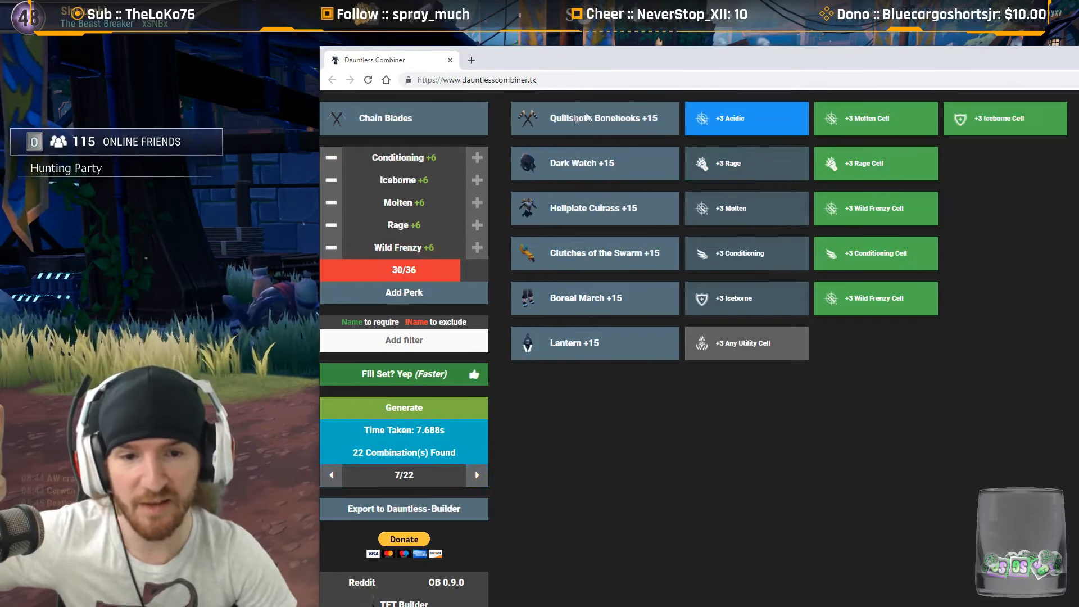
left_click(478, 476)
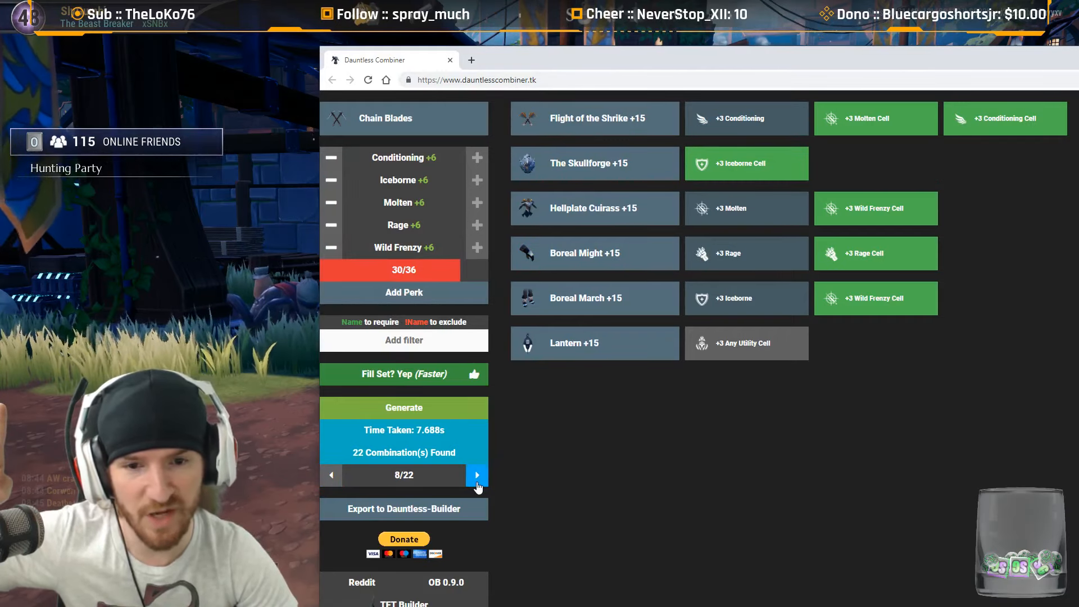
left_click(477, 476)
left_click(477, 476)
left_click(477, 476)
left_click(477, 475)
left_click(477, 476)
left_click(477, 476)
left_click(477, 476)
left_click(477, 475)
left_click(477, 475)
left_click(477, 476)
left_click(477, 476)
left_click(477, 476)
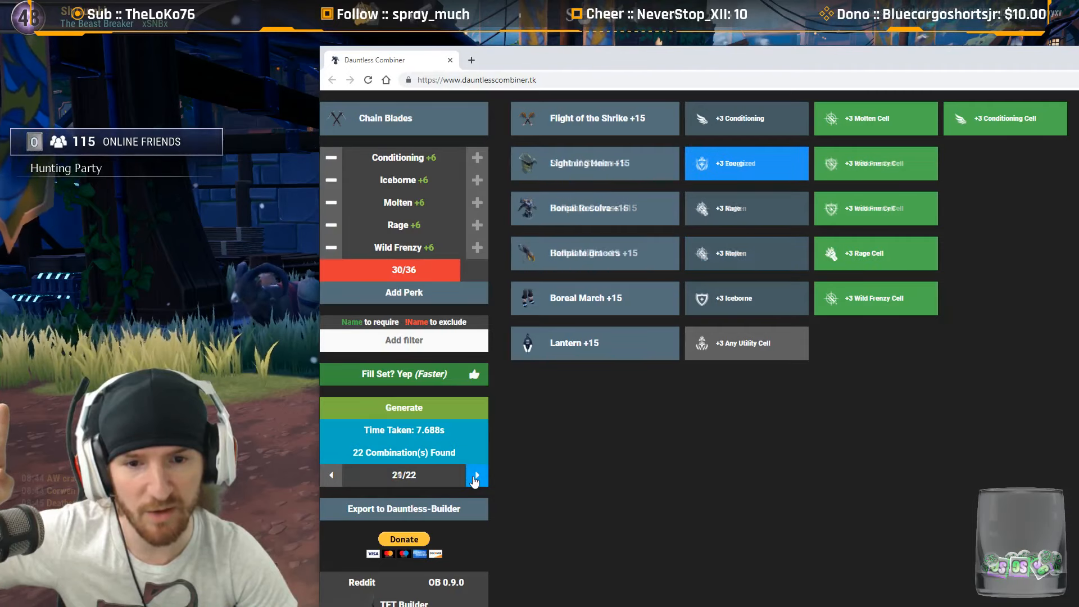
left_click(477, 475)
left_click(476, 475)
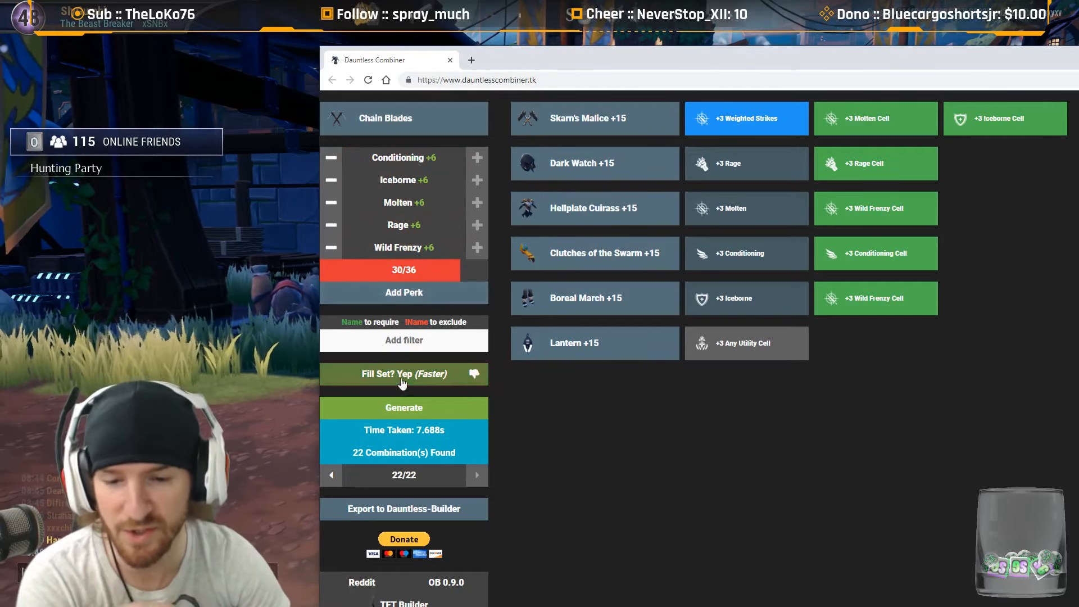
- Add the Conduit utility perk at +6, generate the combinations and compare the resulting builds, returning to the first
left_click(404, 416)
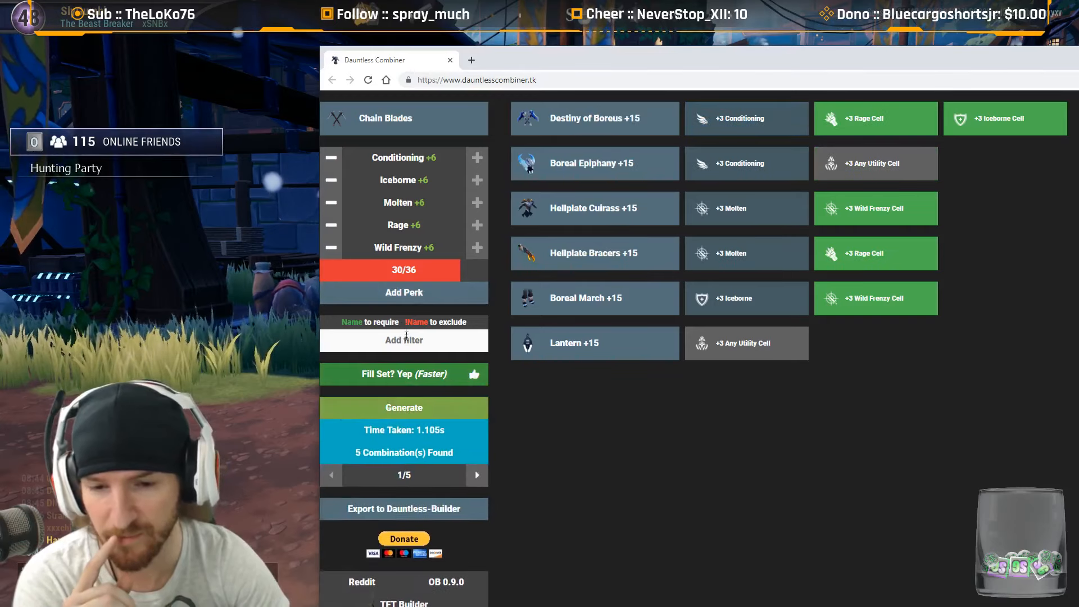
left_click(404, 293)
left_click(403, 404)
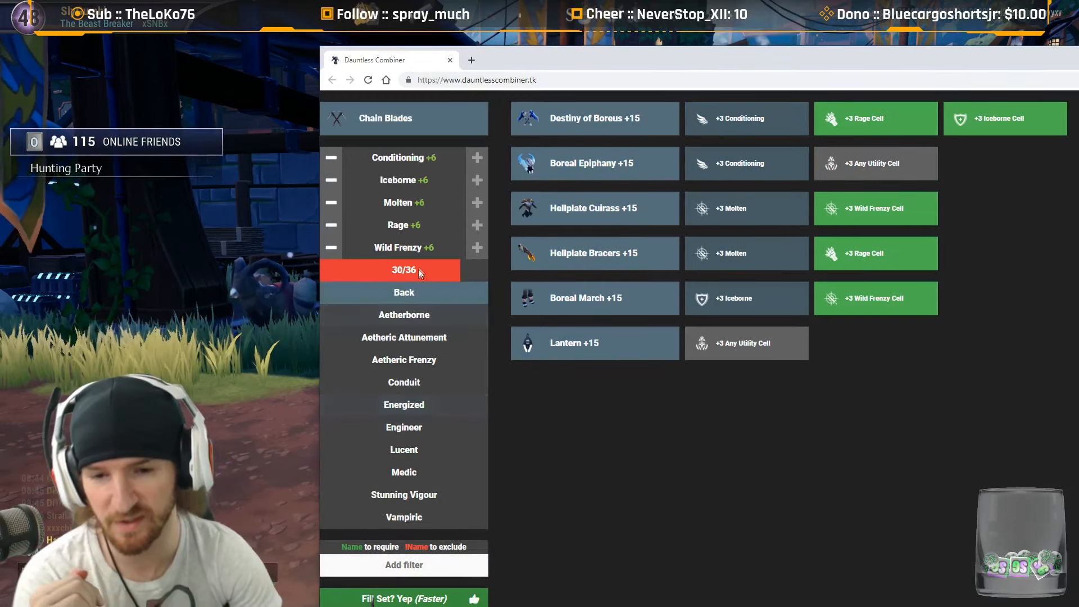
left_click(402, 382)
left_click(478, 270)
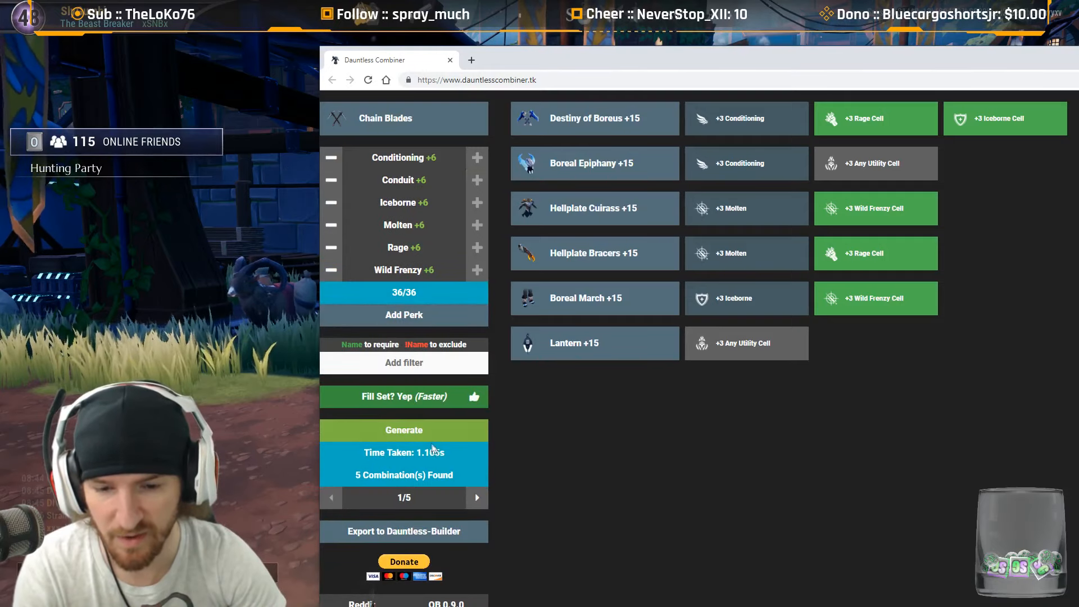
left_click(431, 434)
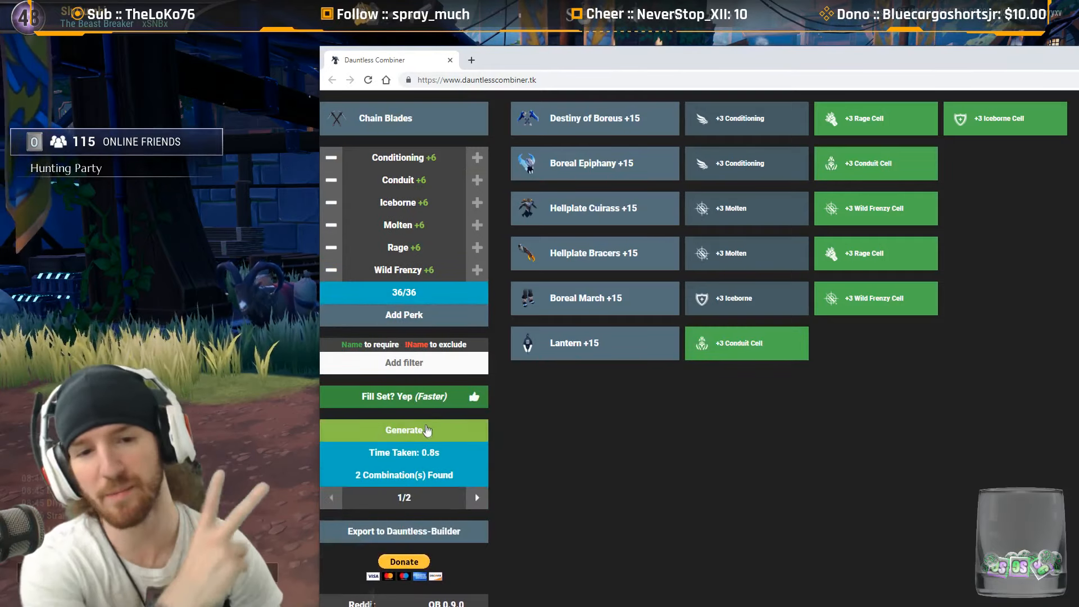
left_click(477, 498)
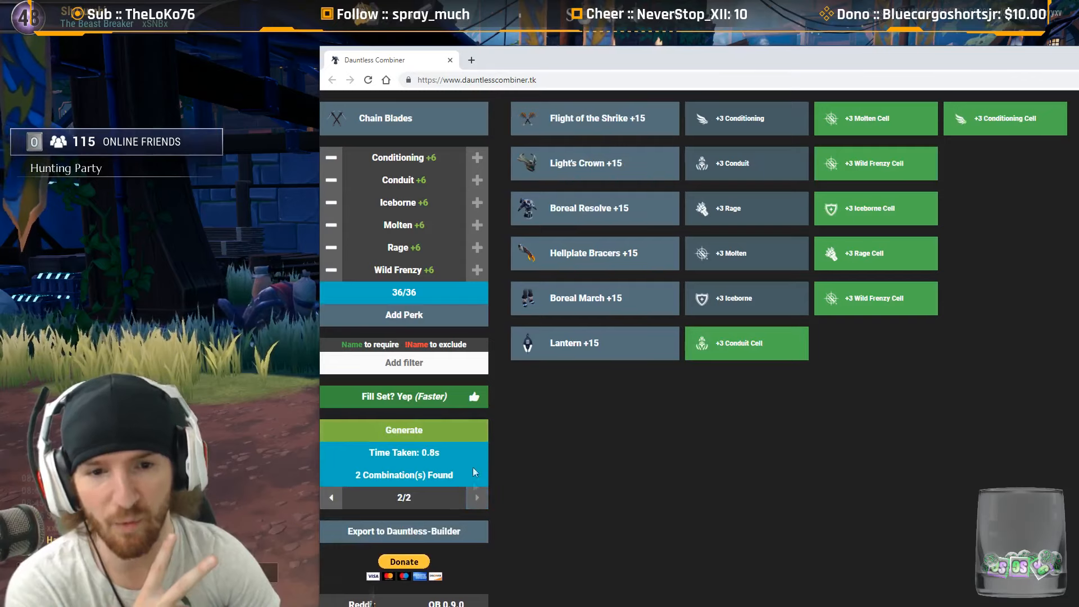
left_click(332, 498)
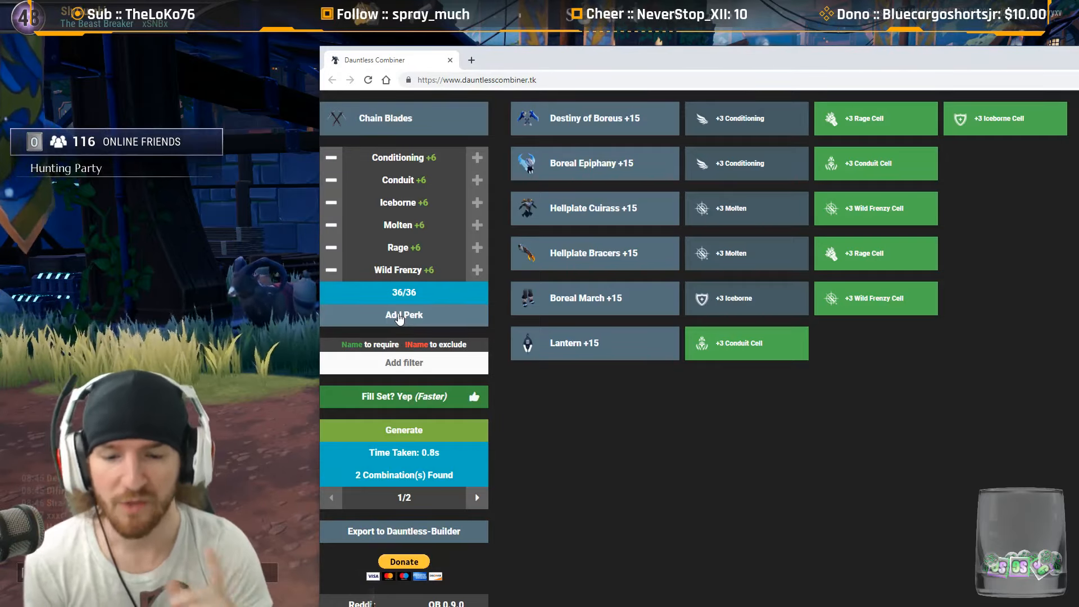
left_click_drag(623, 61, 537, 33)
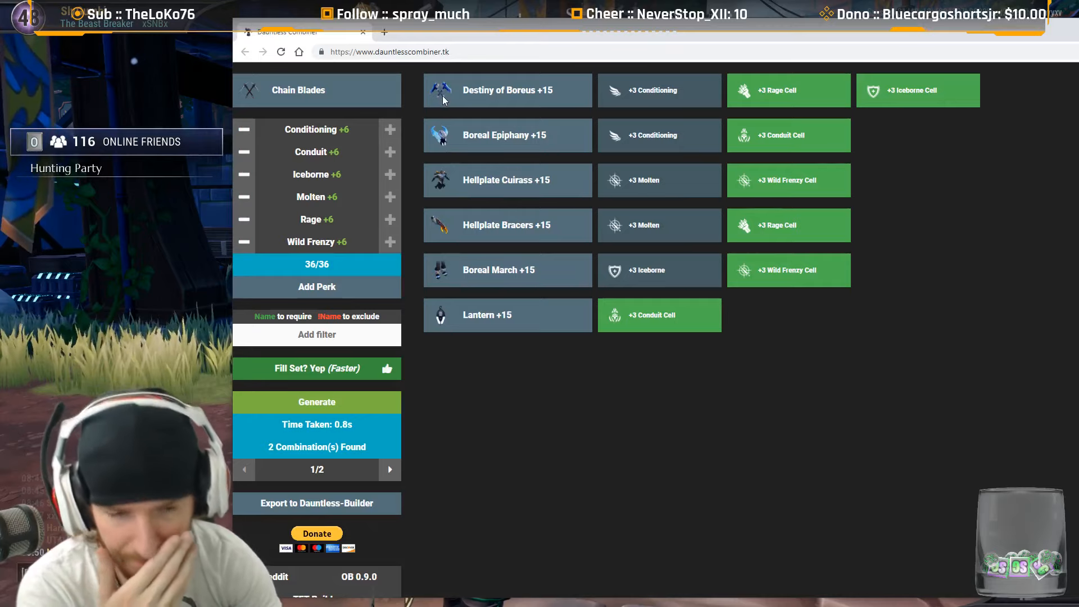
left_click_drag(542, 33, 748, 36)
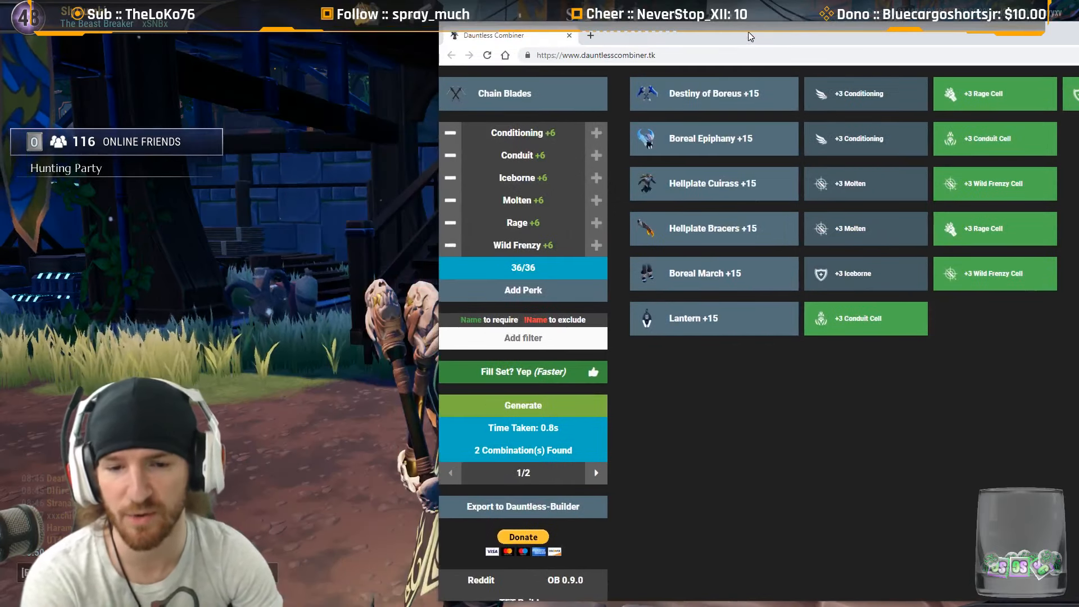
left_click_drag(749, 36, 631, 15)
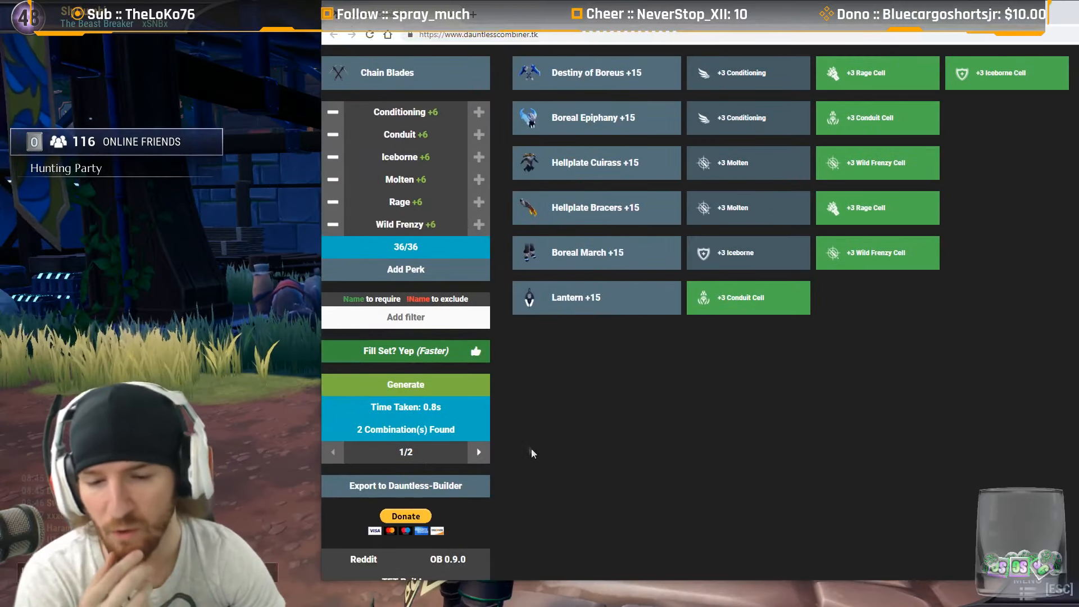
- Export the Destiny of Boreus combination to Dauntless-Builder and maximize the window to review the build's gear and perks
left_click(448, 491)
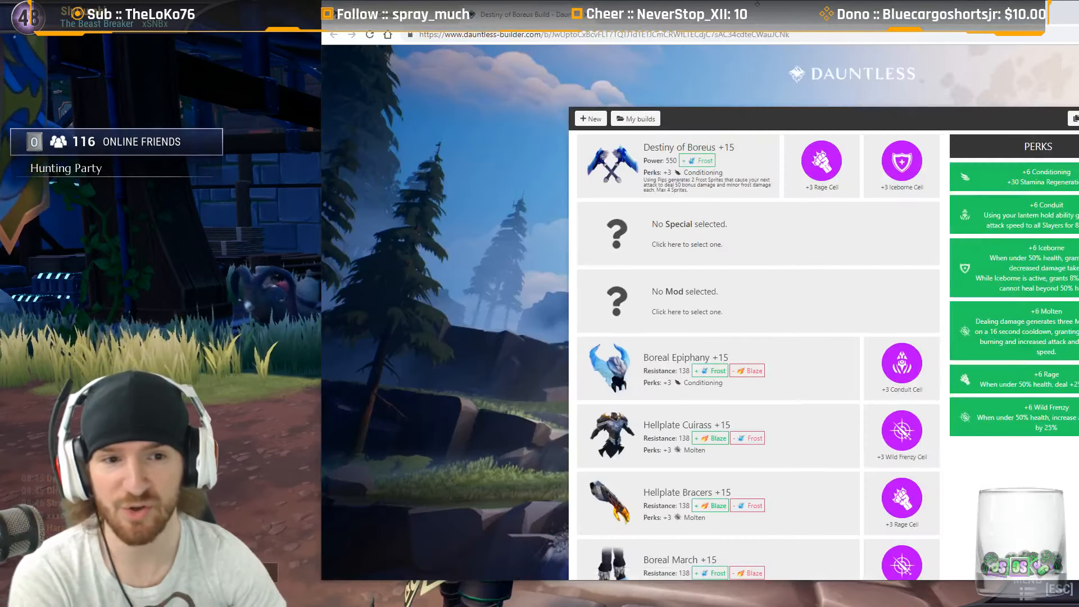
double_click(757, 4)
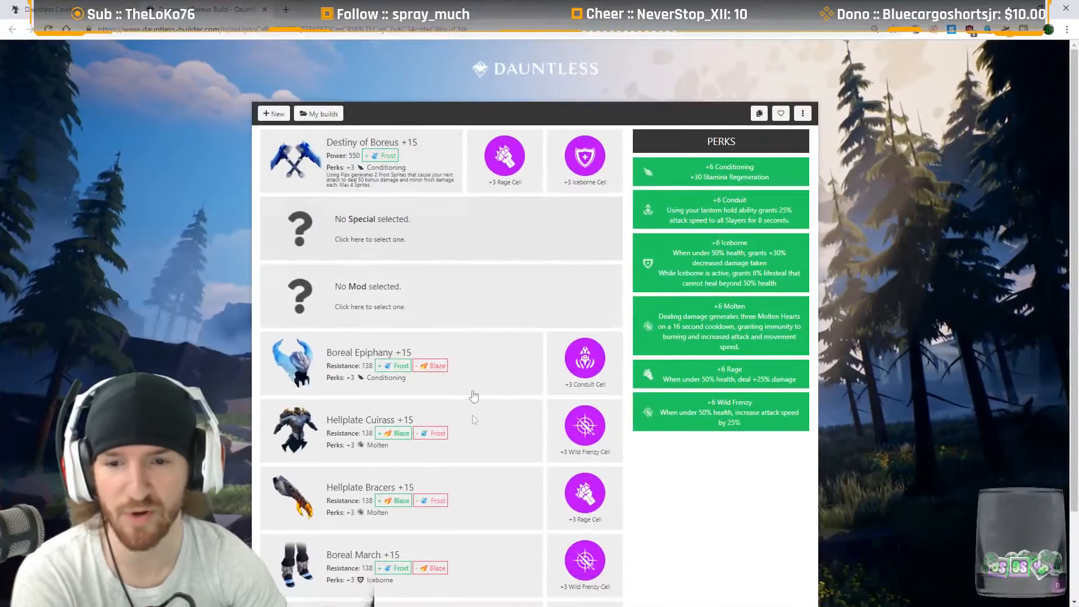
scroll(393, 411, "down", 2)
scroll(393, 410, "up", 1)
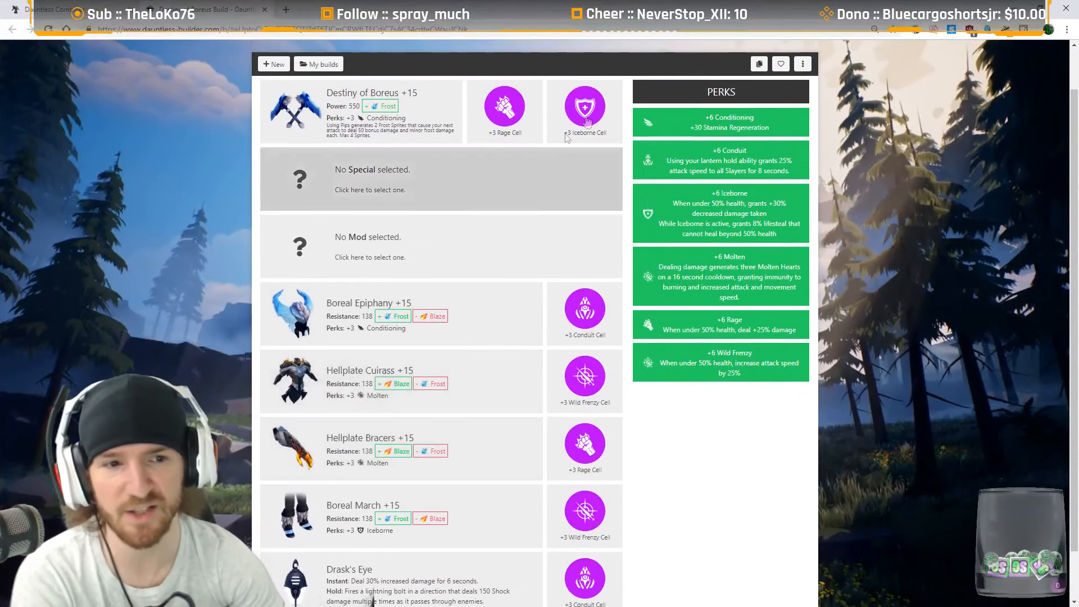
- Favorite the build under the name "yt combiner test build" and reopen it from the saved builds list
left_click(781, 65)
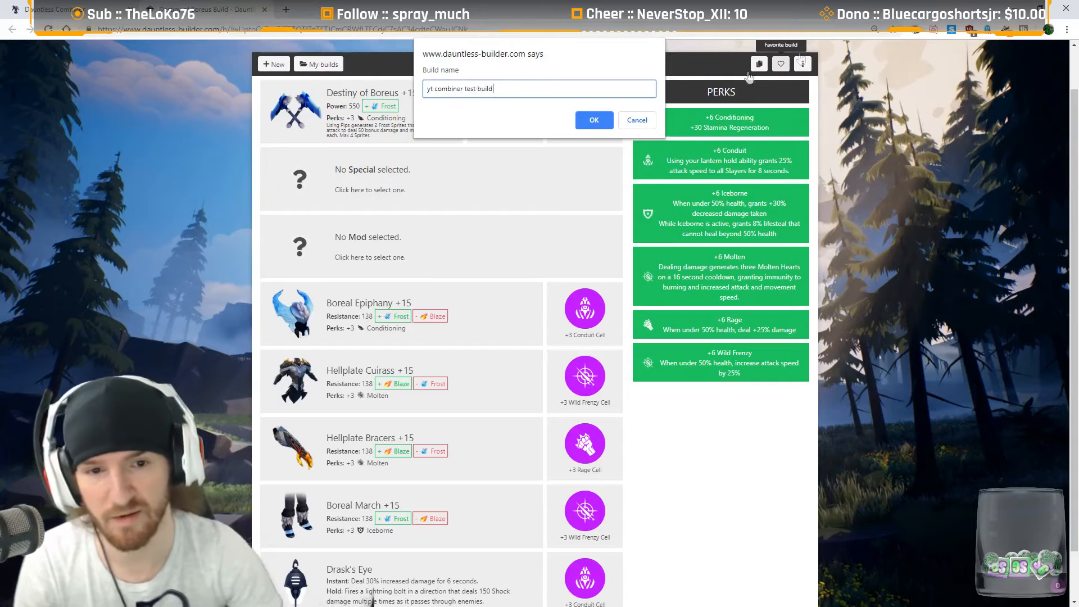
left_click(595, 120)
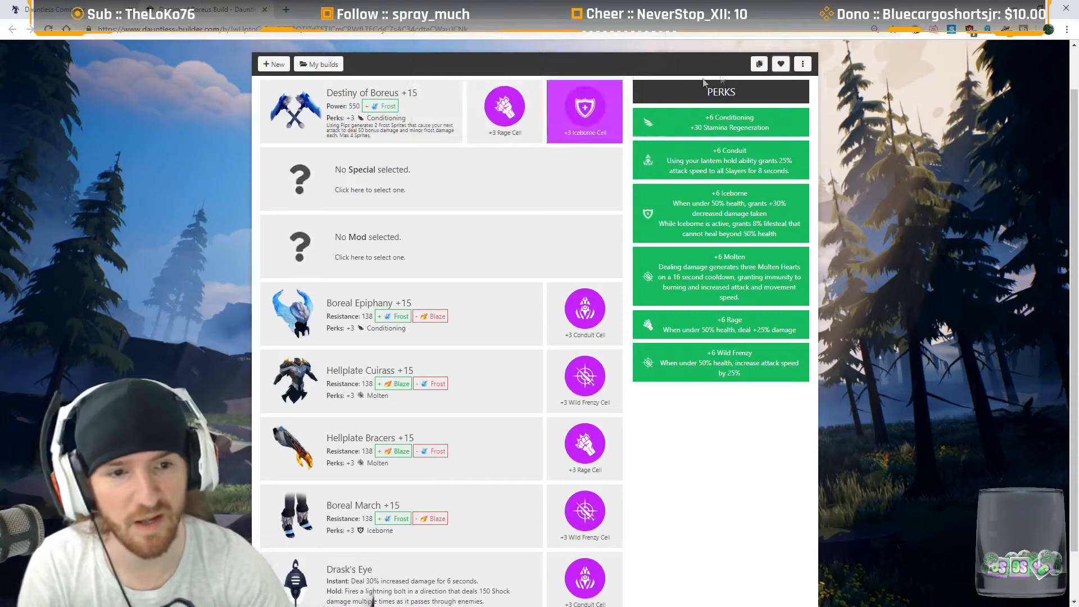
left_click(318, 64)
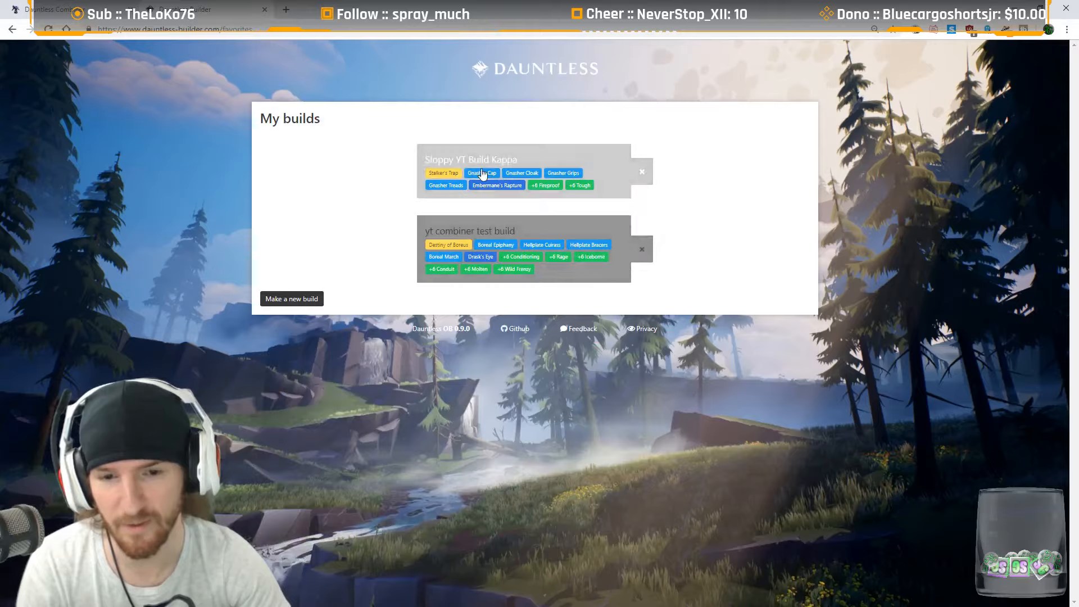
left_click(506, 264)
scroll(635, 305, "down", 2)
scroll(624, 305, "up", 2)
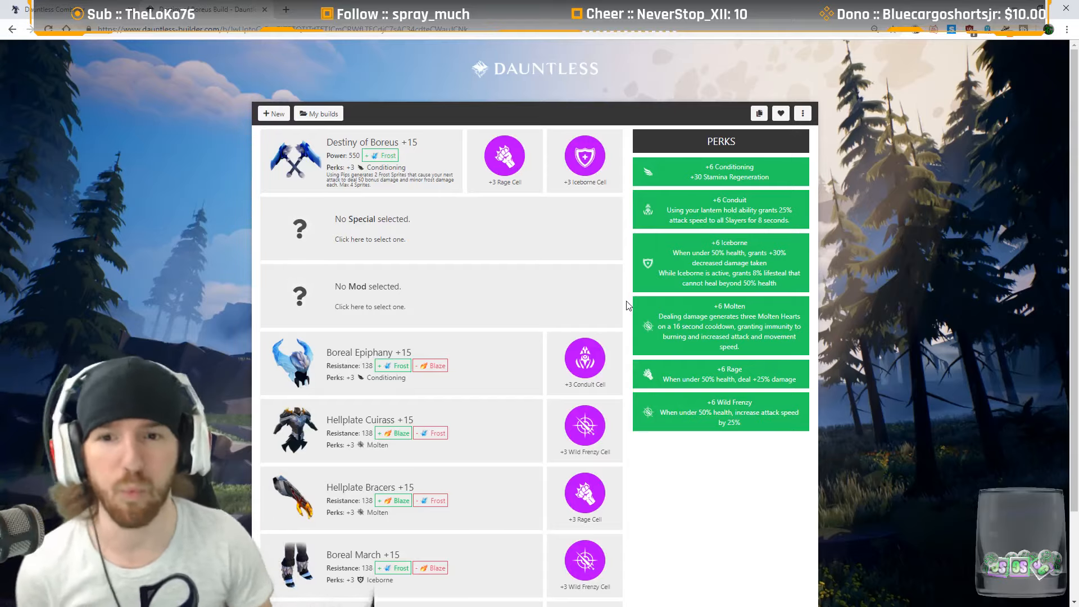
- Switch back to the Dauntless Combiner results and restore the maximized window to its smaller size
left_click(93, 8)
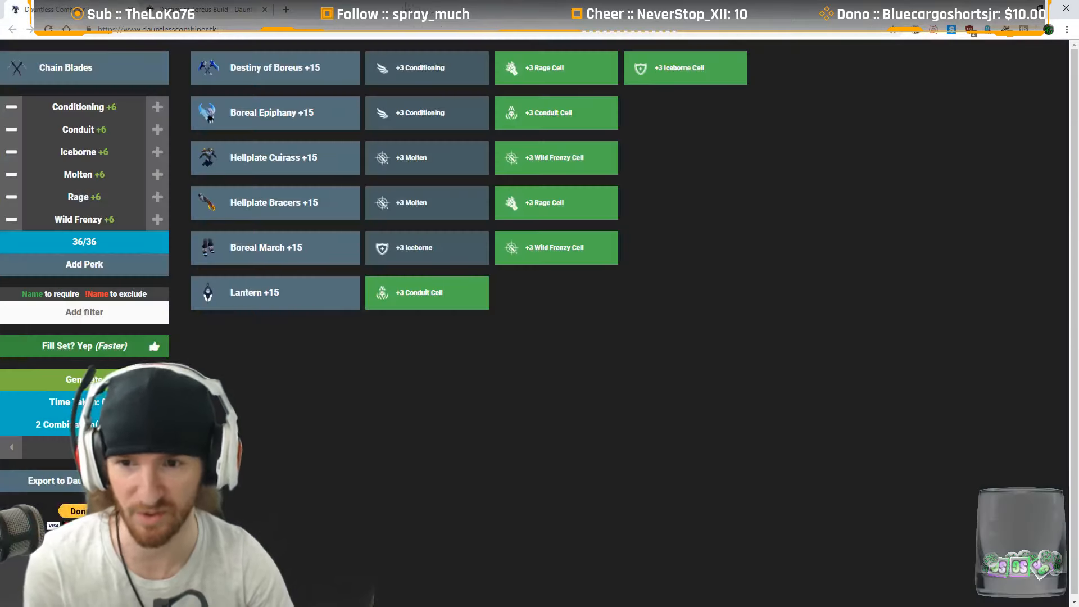
left_click_drag(392, 11, 676, 65)
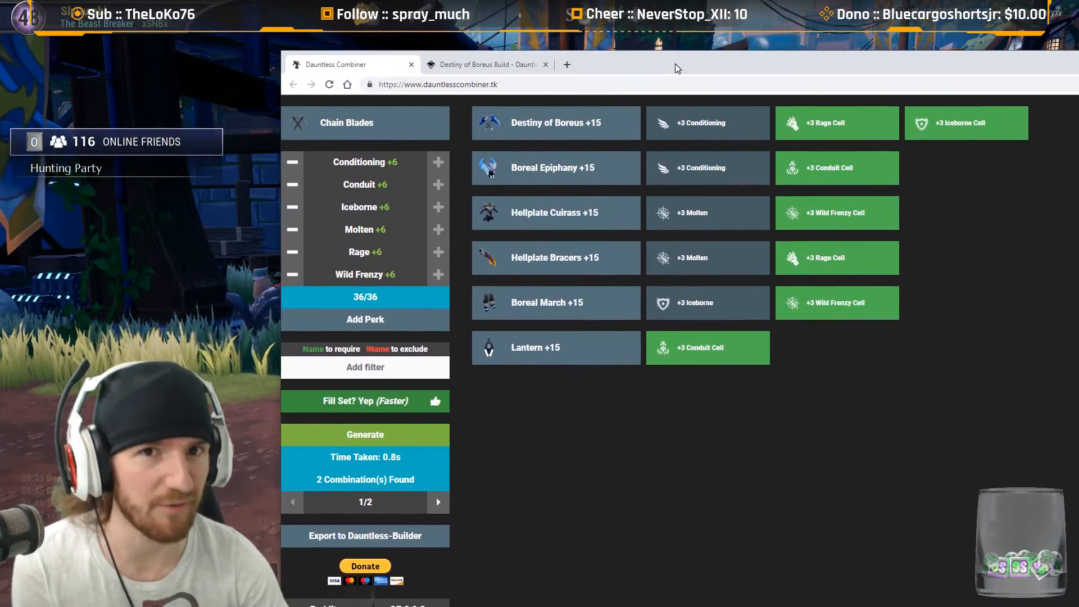
left_click_drag(676, 64, 674, 65)
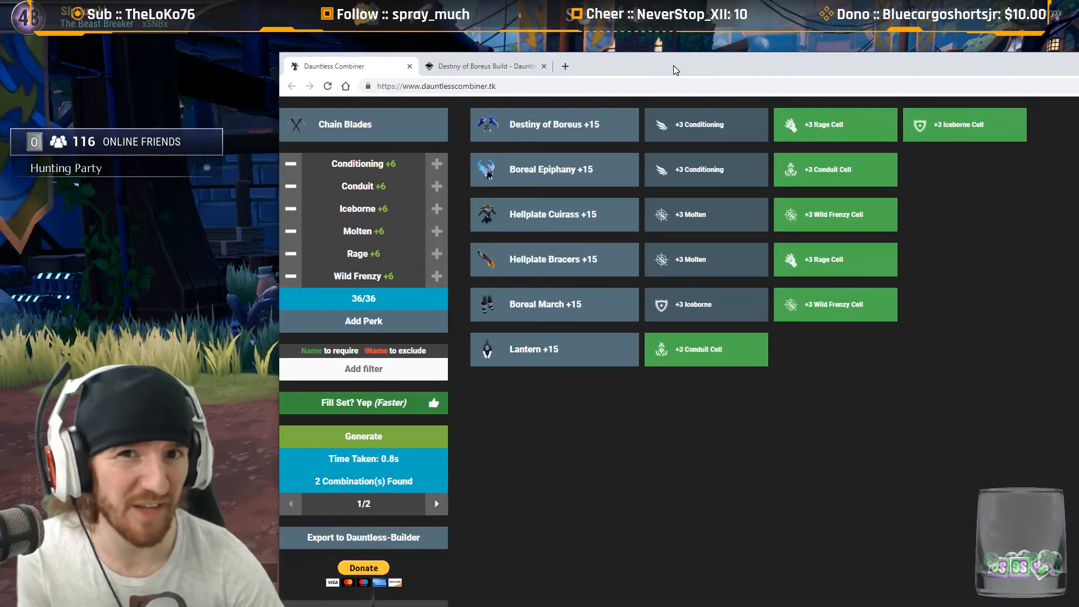
left_click_drag(674, 66, 675, 65)
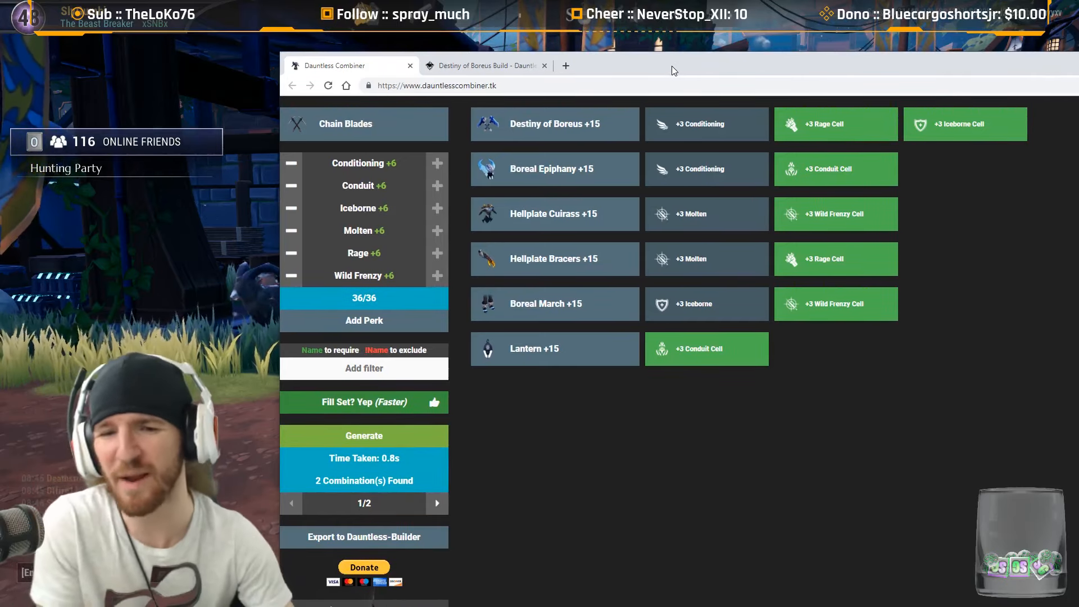